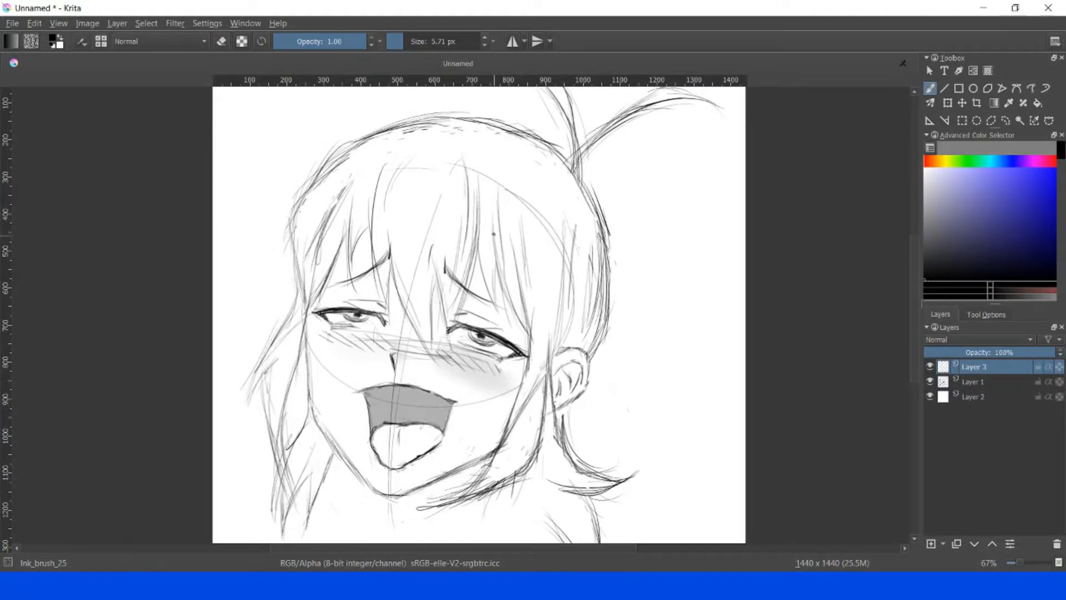
{"action": "left_click_drag", "start_coordinate": [494, 234], "coordinate": [524, 327]}
{"action": "key", "text": "ctrl+z"}
{"action": "left_click_drag", "start_coordinate": [492, 232], "coordinate": [523, 328]}
{"action": "key", "text": "ctrl+z"}
- Lower the opacity of the sketch on Layer 1 to 51% and make Layer 3 active for inking
{"action": "left_click", "coordinate": [981, 382]}
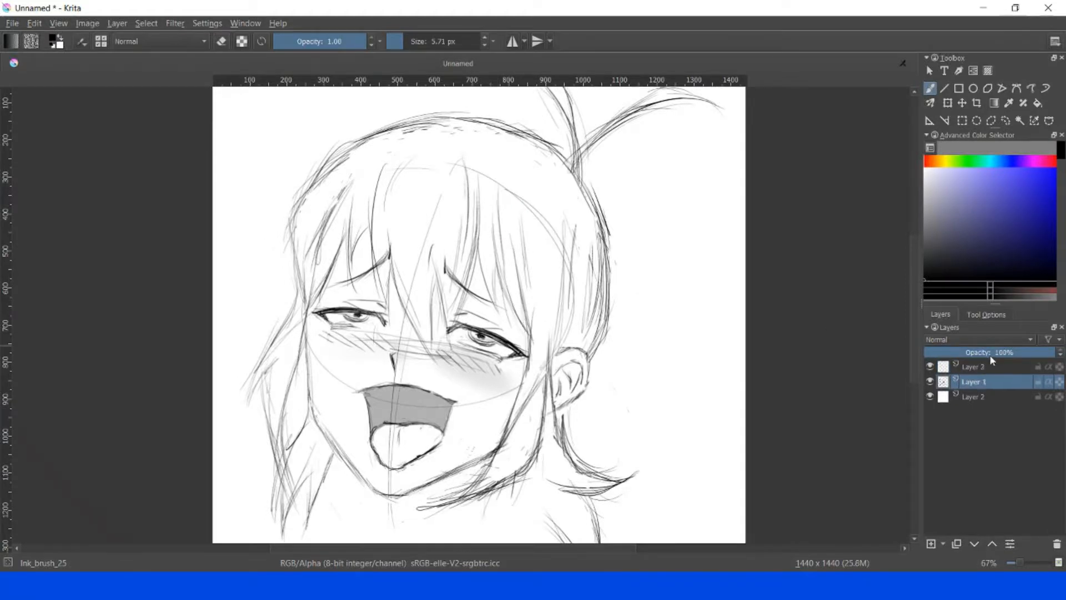
{"action": "left_click", "coordinate": [992, 355]}
{"action": "left_click", "coordinate": [991, 369]}
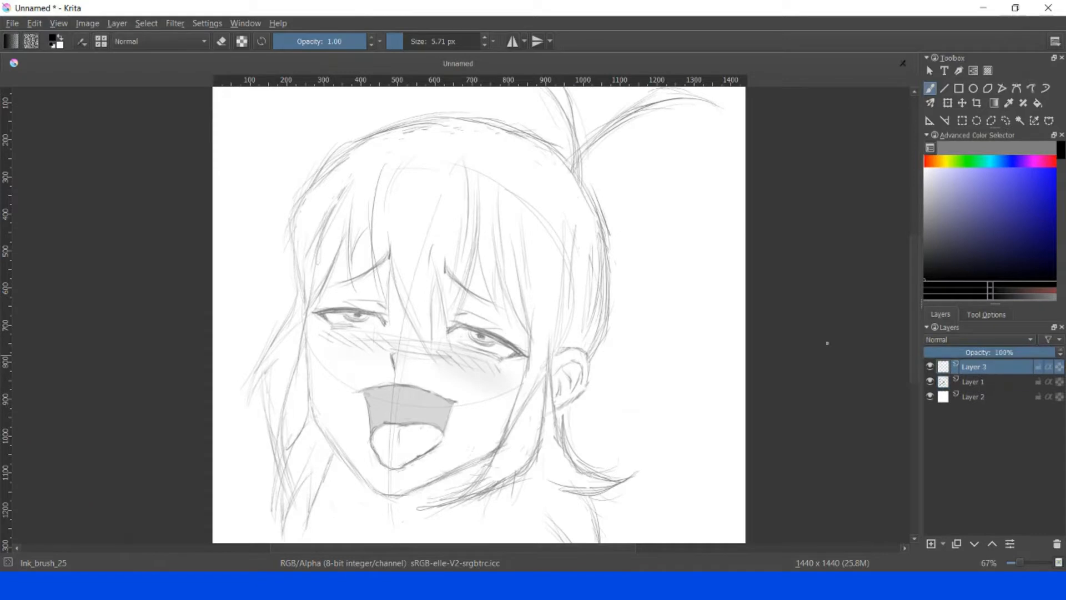
{"action": "left_click_drag", "start_coordinate": [477, 249], "coordinate": [499, 307]}
{"action": "key", "text": "ctrl+z"}
{"action": "left_click_drag", "start_coordinate": [476, 251], "coordinate": [498, 304]}
{"action": "left_click_drag", "start_coordinate": [494, 268], "coordinate": [498, 313]}
{"action": "key", "text": "ctrl+z"}
{"action": "key", "text": "ctrl+z"}
- Lock the alpha of Layer 1 and paint over the sketch in blue-violet to recolour its lines
{"action": "left_click", "coordinate": [977, 383]}
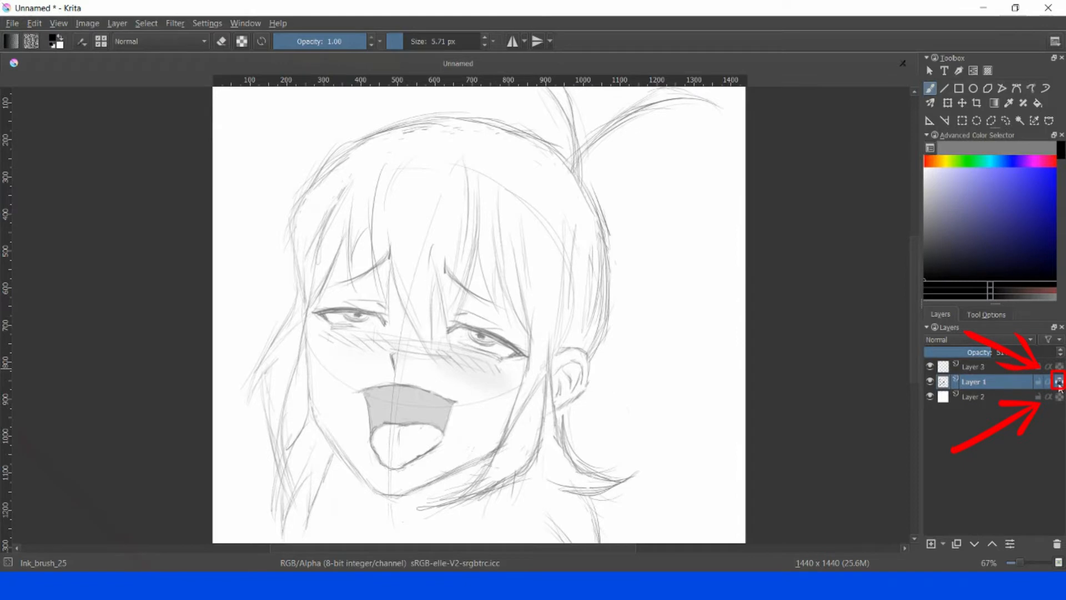
{"action": "left_click_drag", "start_coordinate": [968, 231], "coordinate": [1016, 175]}
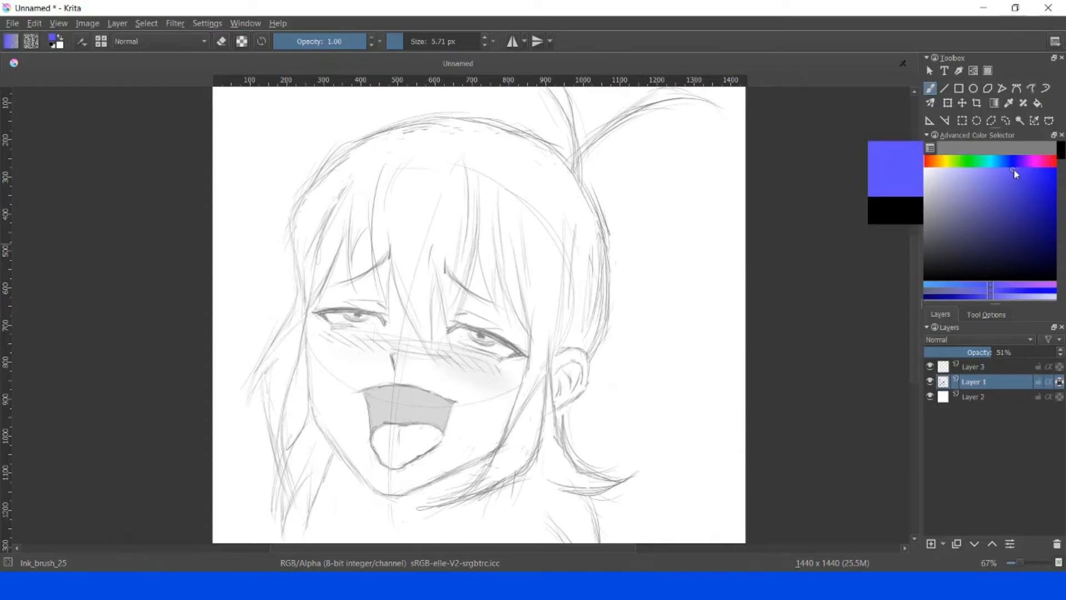
{"action": "left_click_drag", "start_coordinate": [1014, 169], "coordinate": [1013, 171]}
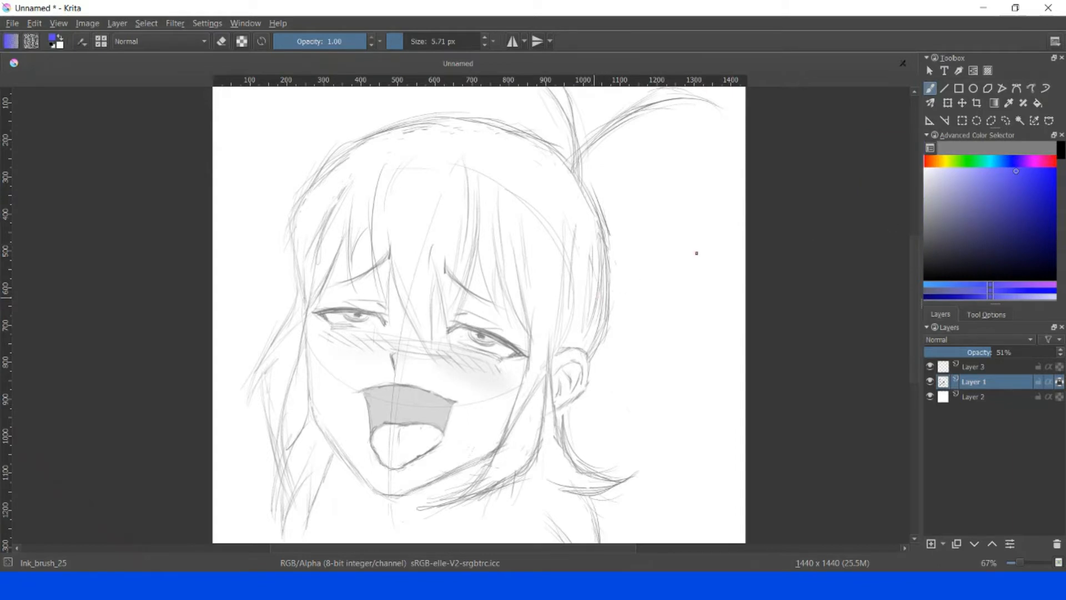
{"action": "mouse_move", "coordinate": [577, 172]}
{"action": "left_mouse_down"}
{"action": "mouse_move", "coordinate": [588, 336]}
{"action": "mouse_move", "coordinate": [495, 242]}
{"action": "mouse_move", "coordinate": [344, 316]}
{"action": "mouse_move", "coordinate": [268, 378]}
{"action": "mouse_move", "coordinate": [462, 101]}
{"action": "mouse_move", "coordinate": [536, 108]}
{"action": "mouse_move", "coordinate": [563, 161]}
{"action": "mouse_move", "coordinate": [594, 441]}
{"action": "mouse_move", "coordinate": [624, 499]}
{"action": "mouse_move", "coordinate": [584, 501]}
{"action": "mouse_move", "coordinate": [269, 374]}
{"action": "mouse_move", "coordinate": [611, 91]}
{"action": "mouse_move", "coordinate": [445, 483]}
{"action": "mouse_move", "coordinate": [643, 309]}
{"action": "mouse_move", "coordinate": [761, 338]}
{"action": "left_mouse_up"}
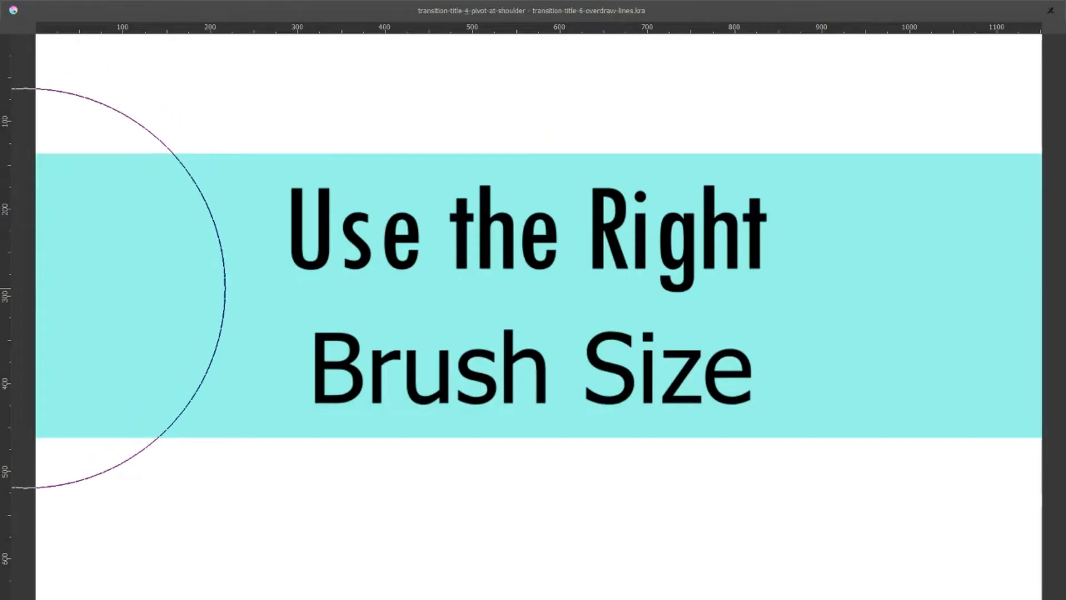
{"action": "mouse_move", "coordinate": [31, 288]}
{"action": "left_mouse_down"}
{"action": "mouse_move", "coordinate": [514, 290]}
{"action": "mouse_move", "coordinate": [816, 309]}
{"action": "mouse_move", "coordinate": [1058, 303]}
{"action": "left_mouse_up"}
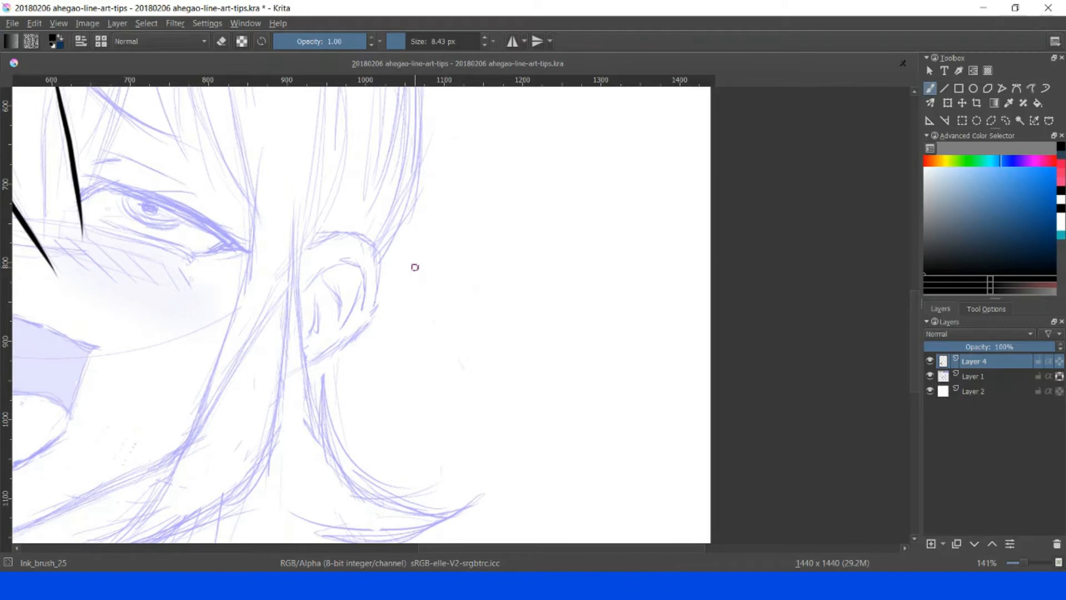
- Paint four short parallel black test strokes beside the ear on Layer 4 with the 8.43 px brush
{"action": "left_click_drag", "start_coordinate": [414, 267], "coordinate": [435, 380]}
{"action": "left_click_drag", "start_coordinate": [437, 264], "coordinate": [455, 370]}
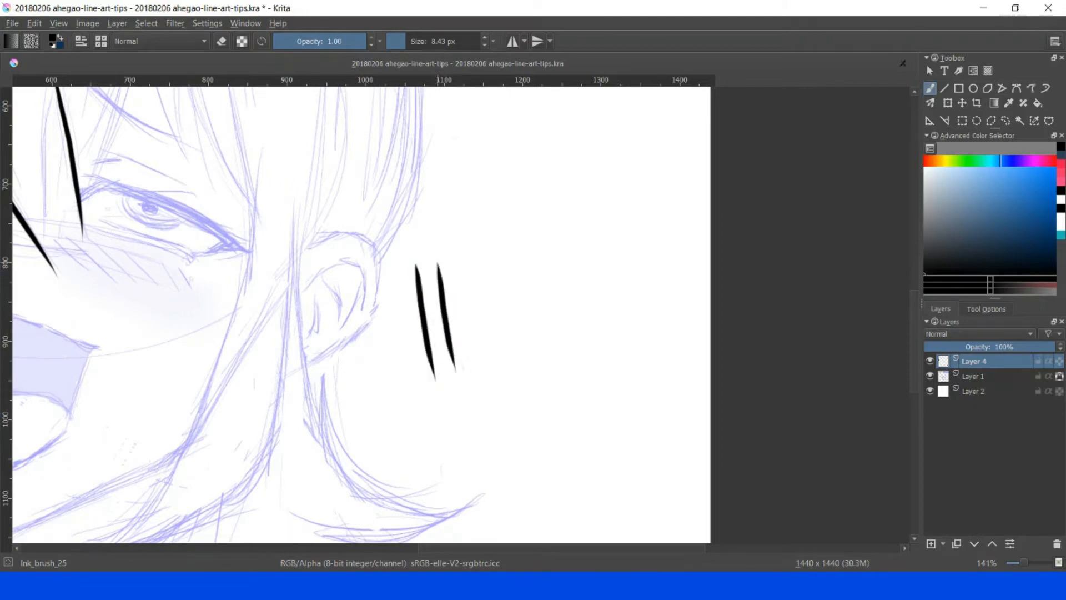
{"action": "left_click_drag", "start_coordinate": [458, 264], "coordinate": [479, 367]}
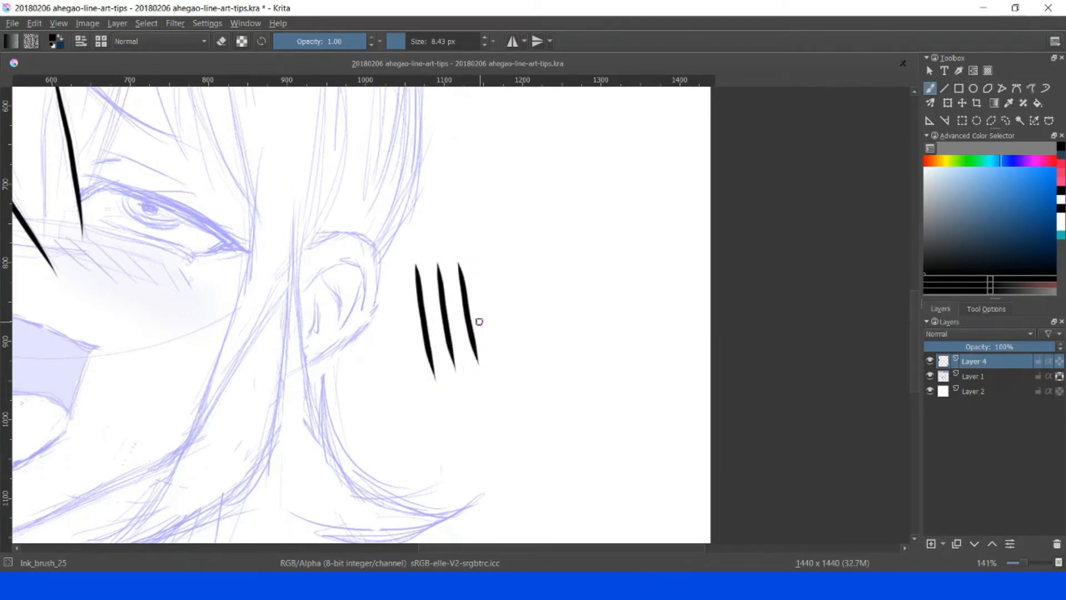
{"action": "left_click_drag", "start_coordinate": [483, 259], "coordinate": [494, 367]}
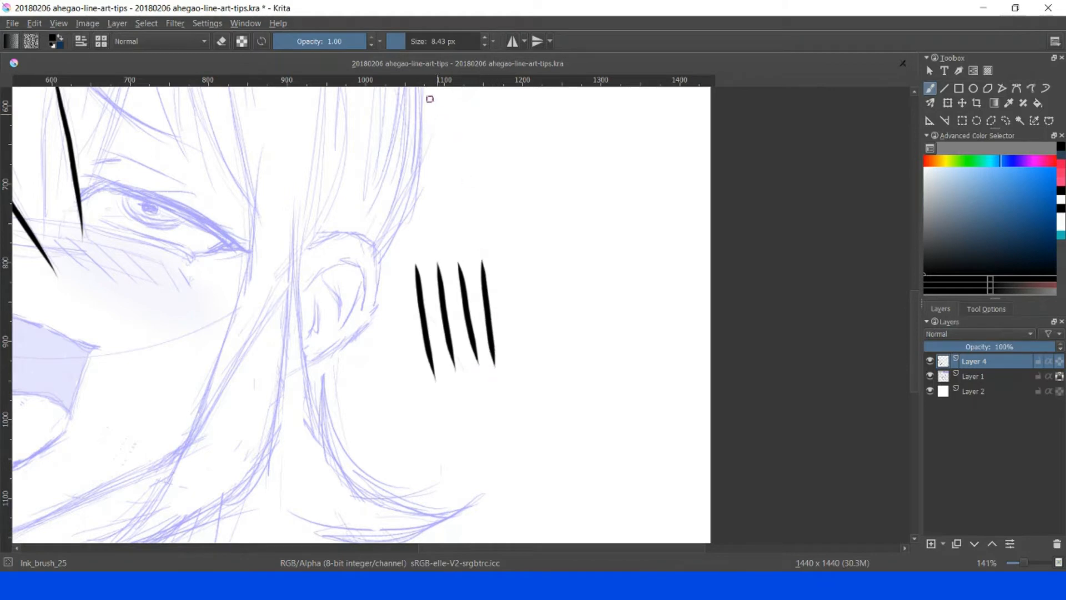
- Set the brush size to 23.74 px and paint a second group of four parallel test strokes beside the first
{"action": "left_click_drag", "start_coordinate": [405, 41], "coordinate": [415, 45]}
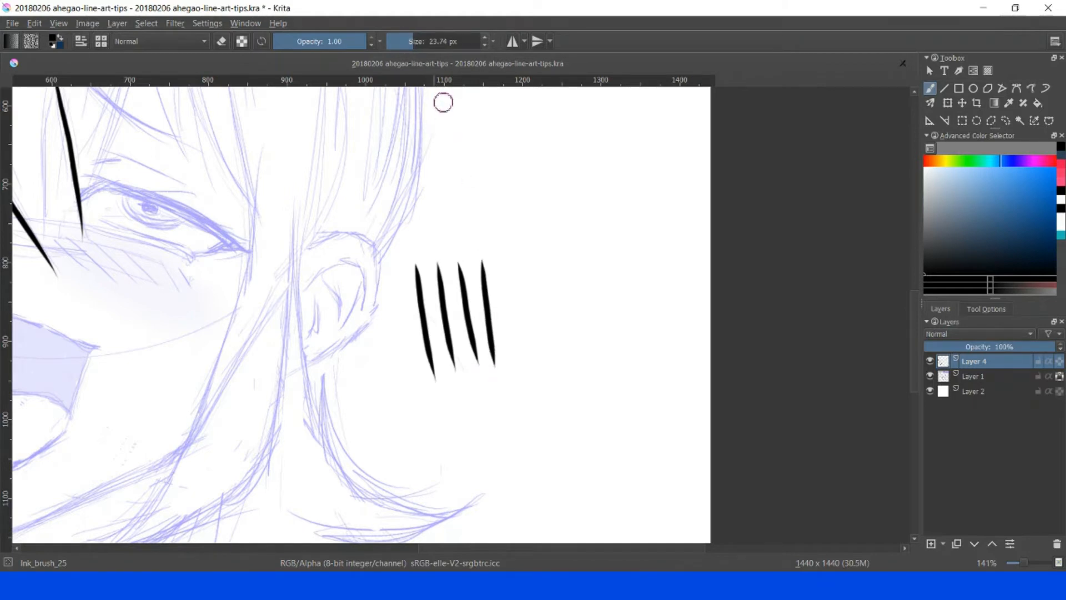
{"action": "left_click_drag", "start_coordinate": [510, 259], "coordinate": [527, 353]}
{"action": "left_click_drag", "start_coordinate": [530, 290], "coordinate": [542, 357]}
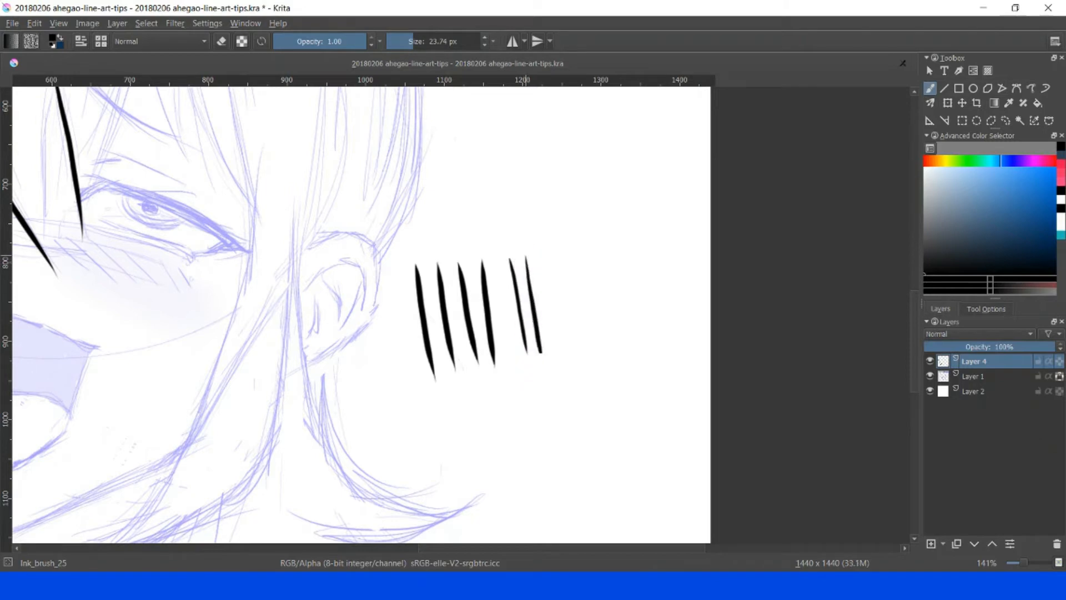
{"action": "left_click_drag", "start_coordinate": [539, 253], "coordinate": [556, 362]}
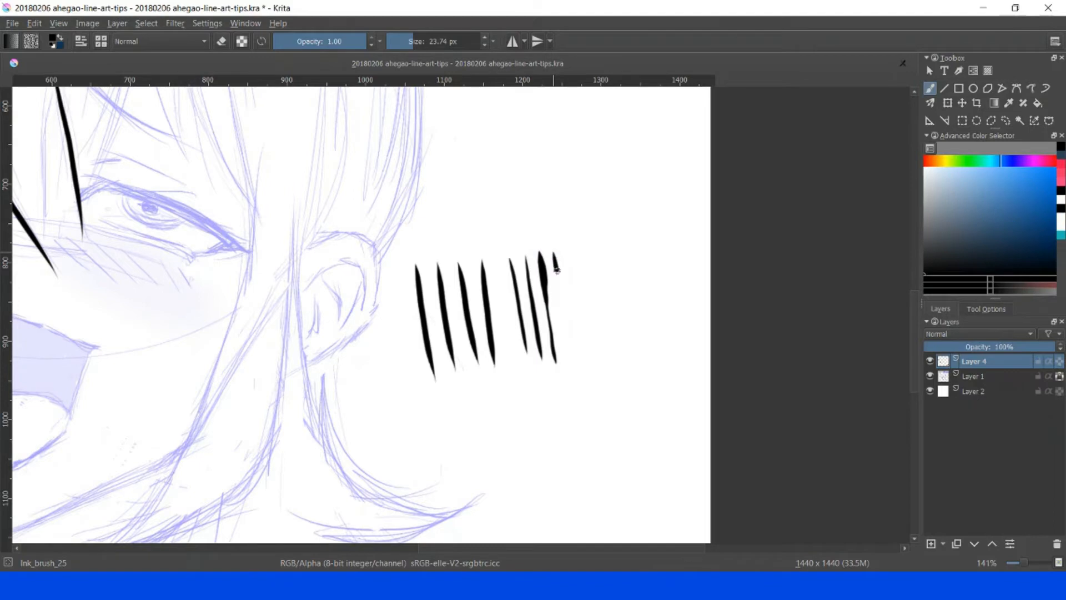
{"action": "left_click_drag", "start_coordinate": [558, 285], "coordinate": [574, 335]}
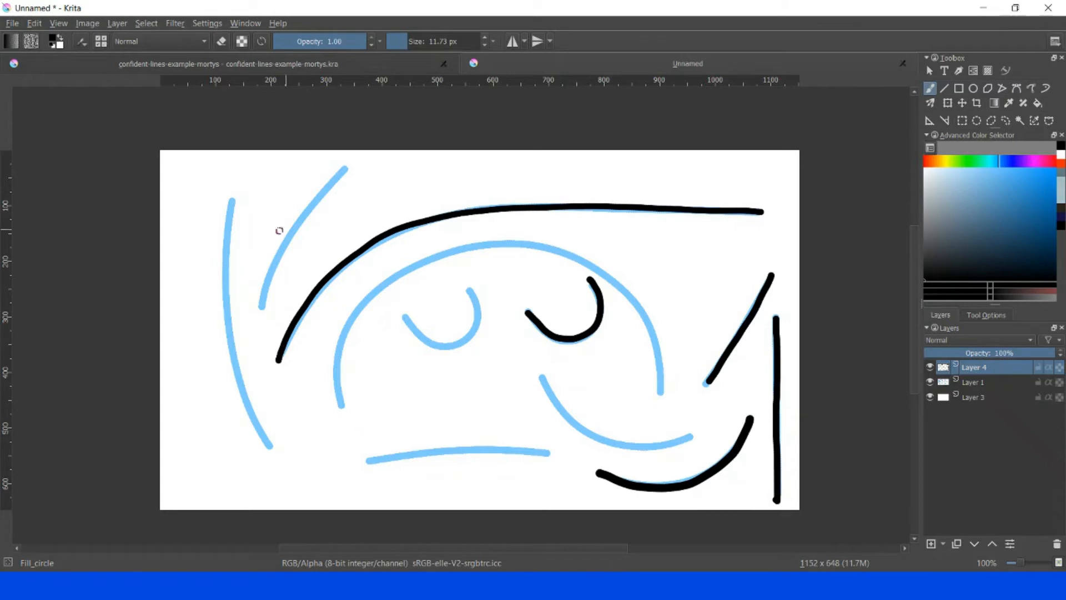
- Trace the short diagonal blue curve near the canvas's upper-left corner in black, redoing the stroke until it follows the guide
{"action": "mouse_move", "coordinate": [340, 171]}
{"action": "left_mouse_down"}
{"action": "mouse_move", "coordinate": [316, 195]}
{"action": "mouse_move", "coordinate": [254, 321]}
{"action": "left_mouse_up"}
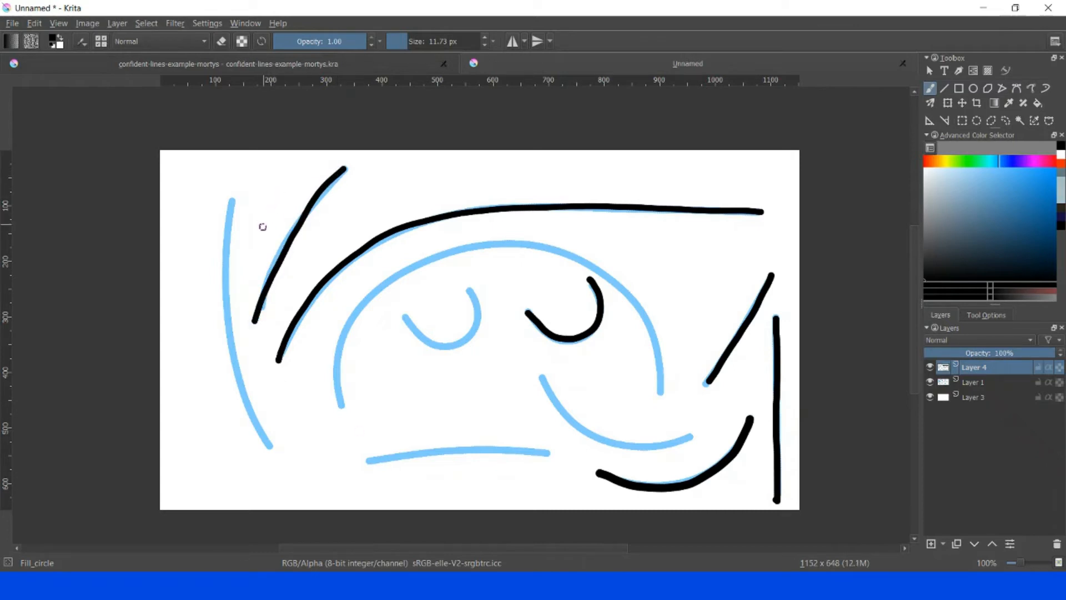
{"action": "key", "text": "ctrl+z"}
{"action": "left_click_drag", "start_coordinate": [345, 168], "coordinate": [263, 293]}
{"action": "key", "text": "ctrl+z"}
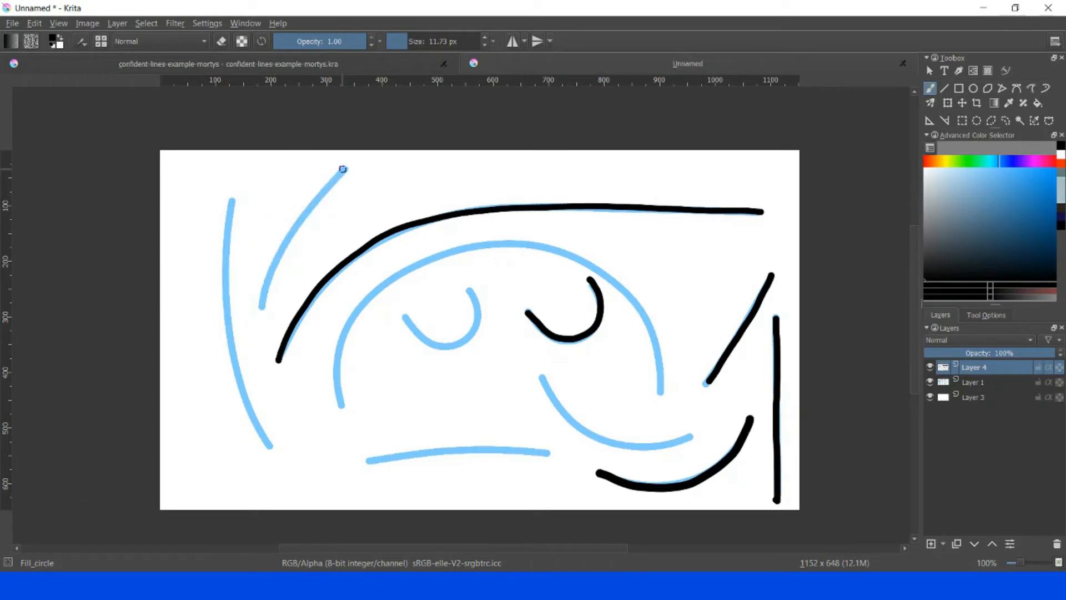
{"action": "mouse_move", "coordinate": [345, 169]}
{"action": "left_mouse_down"}
{"action": "mouse_move", "coordinate": [284, 246]}
{"action": "mouse_move", "coordinate": [259, 315]}
{"action": "left_mouse_up"}
- Trace the long blue curve along the canvas's left side in black, undoing and repeating inaccurate strokes
{"action": "mouse_move", "coordinate": [229, 204]}
{"action": "left_mouse_down"}
{"action": "mouse_move", "coordinate": [228, 304]}
{"action": "mouse_move", "coordinate": [248, 385]}
{"action": "left_mouse_up"}
{"action": "key", "text": "ctrl+z"}
{"action": "mouse_move", "coordinate": [232, 200]}
{"action": "left_mouse_down"}
{"action": "mouse_move", "coordinate": [228, 355]}
{"action": "mouse_move", "coordinate": [272, 456]}
{"action": "left_mouse_up"}
{"action": "key", "text": "ctrl+z"}
{"action": "left_click_drag", "start_coordinate": [230, 201], "coordinate": [227, 289]}
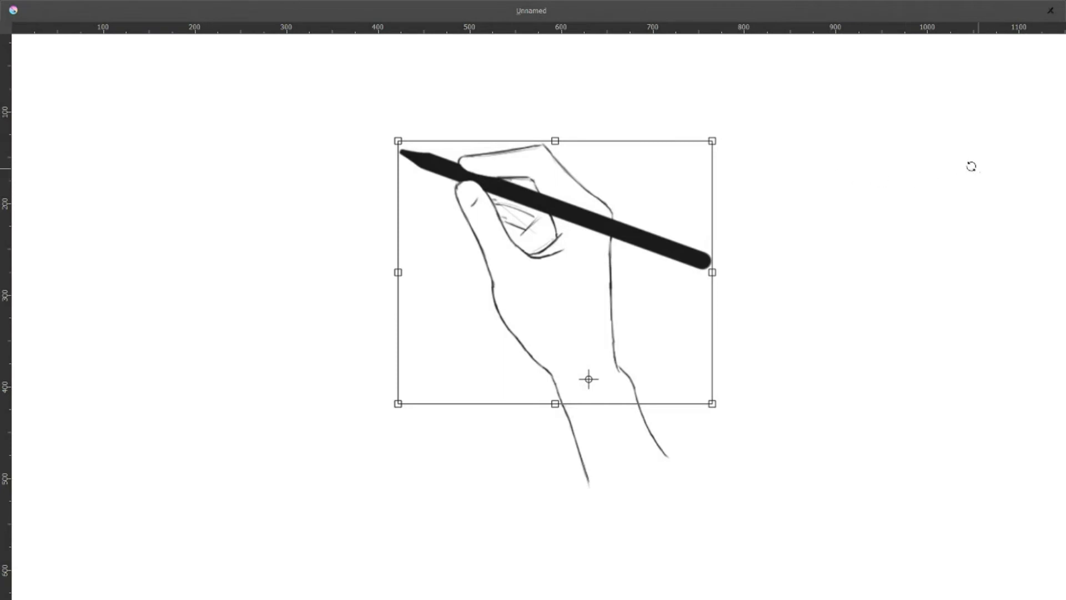
- Swing the pen-holding hand about its wrist pivot with the Transform tool, and rotate the hand and forearm drawing
{"action": "mouse_move", "coordinate": [971, 166]}
{"action": "left_mouse_down"}
{"action": "mouse_move", "coordinate": [864, 115]}
{"action": "mouse_move", "coordinate": [882, 162]}
{"action": "mouse_move", "coordinate": [752, 109]}
{"action": "mouse_move", "coordinate": [833, 181]}
{"action": "mouse_move", "coordinate": [690, 145]}
{"action": "mouse_move", "coordinate": [831, 220]}
{"action": "mouse_move", "coordinate": [804, 359]}
{"action": "mouse_move", "coordinate": [724, 216]}
{"action": "mouse_move", "coordinate": [716, 221]}
{"action": "mouse_move", "coordinate": [745, 259]}
{"action": "mouse_move", "coordinate": [750, 224]}
{"action": "mouse_move", "coordinate": [697, 200]}
{"action": "mouse_move", "coordinate": [750, 224]}
{"action": "mouse_move", "coordinate": [685, 205]}
{"action": "mouse_move", "coordinate": [766, 297]}
{"action": "mouse_move", "coordinate": [654, 212]}
{"action": "mouse_move", "coordinate": [744, 266]}
{"action": "mouse_move", "coordinate": [408, 355]}
{"action": "mouse_move", "coordinate": [438, 288]}
{"action": "mouse_move", "coordinate": [403, 361]}
{"action": "mouse_move", "coordinate": [399, 331]}
{"action": "left_mouse_up"}
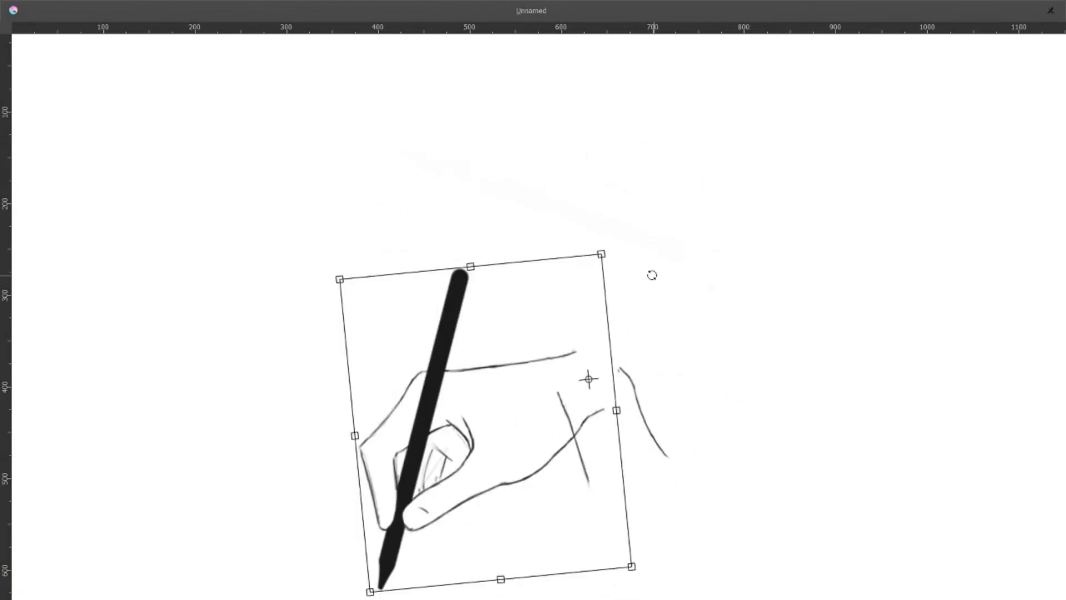
{"action": "mouse_move", "coordinate": [659, 274]}
{"action": "left_mouse_down"}
{"action": "mouse_move", "coordinate": [751, 369]}
{"action": "mouse_move", "coordinate": [357, 480]}
{"action": "mouse_move", "coordinate": [649, 469]}
{"action": "mouse_move", "coordinate": [611, 300]}
{"action": "mouse_move", "coordinate": [761, 494]}
{"action": "left_mouse_up"}
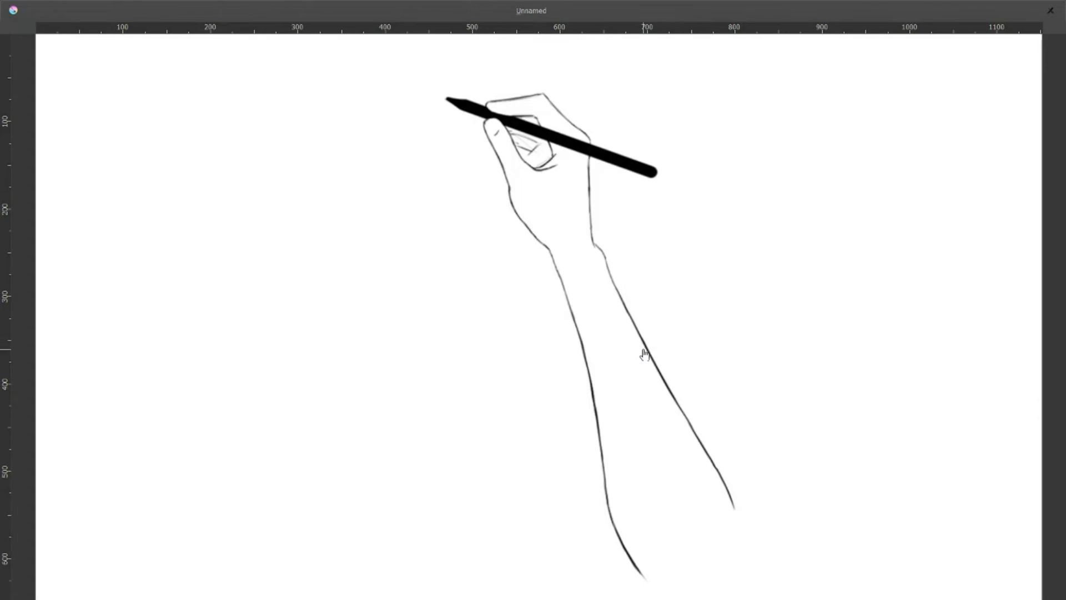
{"action": "key", "text": "ctrl+t"}
{"action": "mouse_move", "coordinate": [825, 214]}
{"action": "left_mouse_down"}
{"action": "mouse_move", "coordinate": [734, 225]}
{"action": "mouse_move", "coordinate": [635, 278]}
{"action": "mouse_move", "coordinate": [702, 250]}
{"action": "mouse_move", "coordinate": [861, 252]}
{"action": "mouse_move", "coordinate": [948, 317]}
{"action": "mouse_move", "coordinate": [972, 599]}
{"action": "mouse_move", "coordinate": [975, 488]}
{"action": "mouse_move", "coordinate": [891, 317]}
{"action": "mouse_move", "coordinate": [733, 245]}
{"action": "mouse_move", "coordinate": [619, 365]}
{"action": "mouse_move", "coordinate": [564, 459]}
{"action": "mouse_move", "coordinate": [605, 387]}
{"action": "mouse_move", "coordinate": [774, 352]}
{"action": "left_mouse_up"}
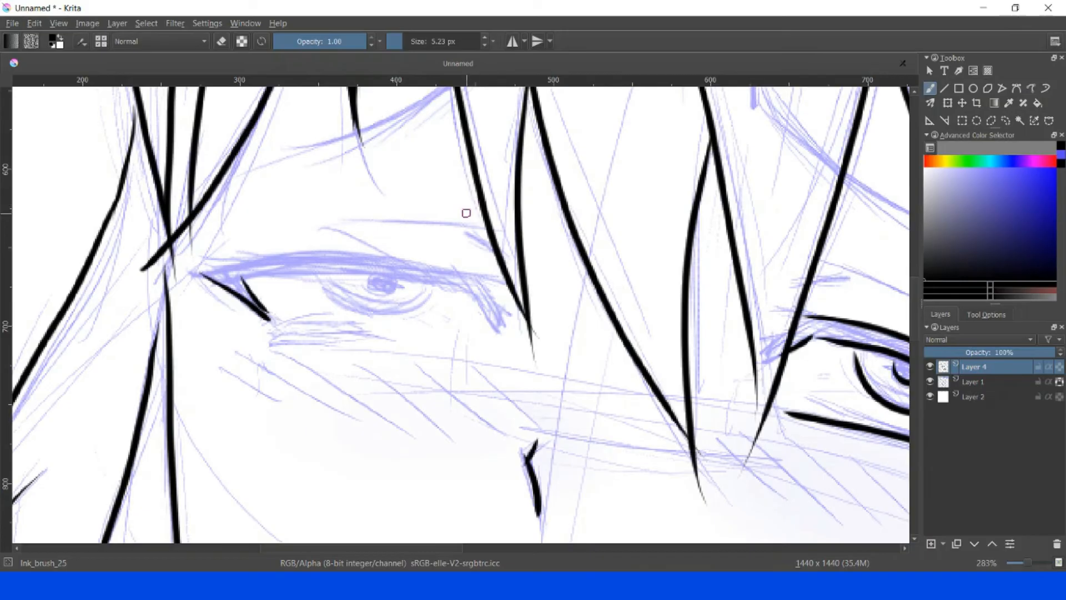
{"action": "key", "text": "ctrl+bracketleft"}
{"action": "key", "text": "ctrl+bracketleft"}
{"action": "key", "text": "ctrl+bracketleft"}
{"action": "key", "text": "ctrl+bracketleft"}
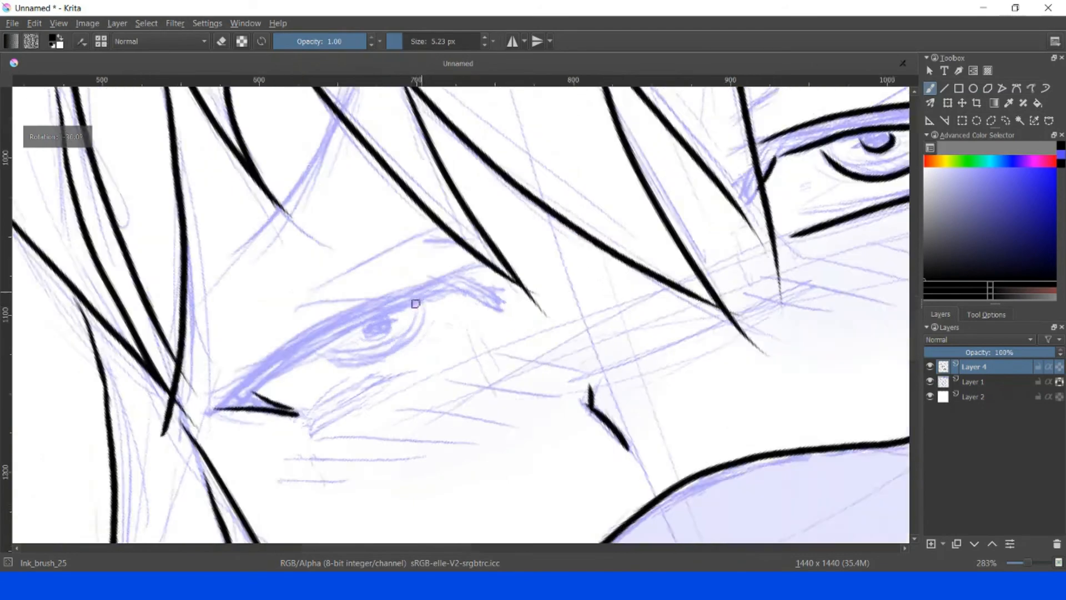
{"action": "left_click_drag", "start_coordinate": [416, 342], "coordinate": [461, 281]}
{"action": "key", "text": "5"}
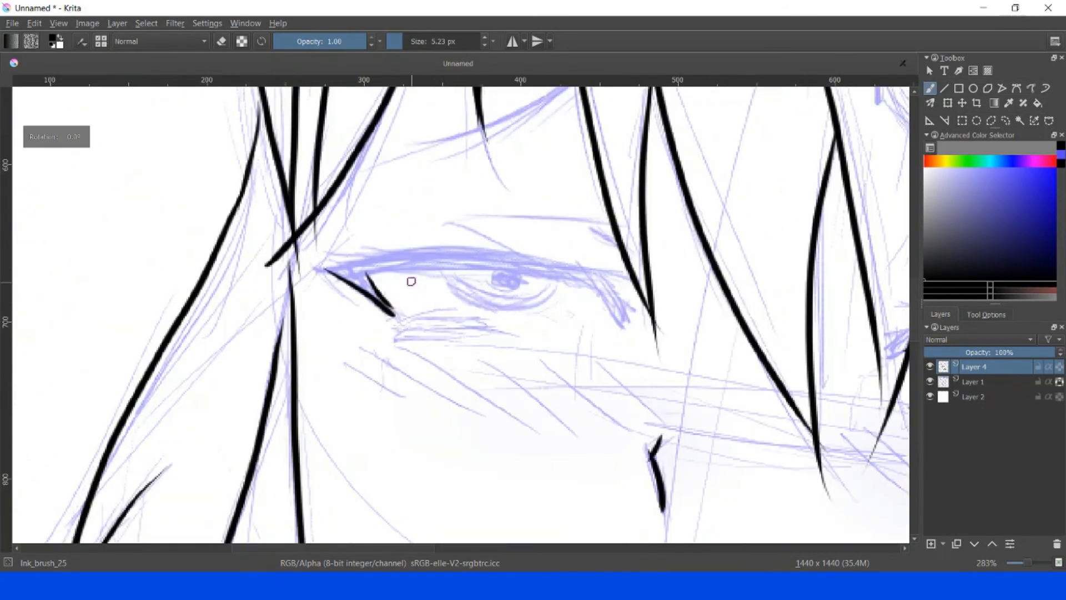
- Ink the upper lash line of the character's half-inked eye in one curved stroke, redoing it until it fits the sketch
{"action": "key", "text": "4"}
{"action": "key", "text": "4"}
{"action": "key", "text": "4"}
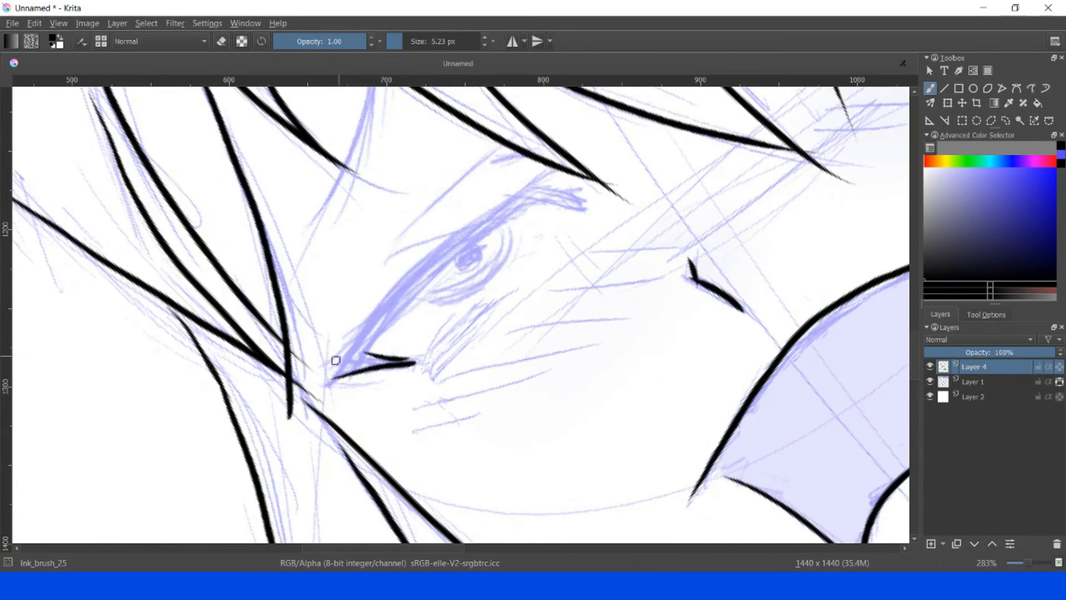
{"action": "left_click_drag", "start_coordinate": [332, 376], "coordinate": [367, 328]}
{"action": "key", "text": "ctrl+z"}
{"action": "mouse_move", "coordinate": [518, 191]}
{"action": "left_mouse_down"}
{"action": "mouse_move", "coordinate": [467, 228]}
{"action": "mouse_move", "coordinate": [359, 346]}
{"action": "left_mouse_up"}
{"action": "key", "text": "ctrl+z"}
{"action": "mouse_move", "coordinate": [521, 188]}
{"action": "left_mouse_down"}
{"action": "mouse_move", "coordinate": [394, 291]}
{"action": "mouse_move", "coordinate": [333, 371]}
{"action": "left_mouse_up"}
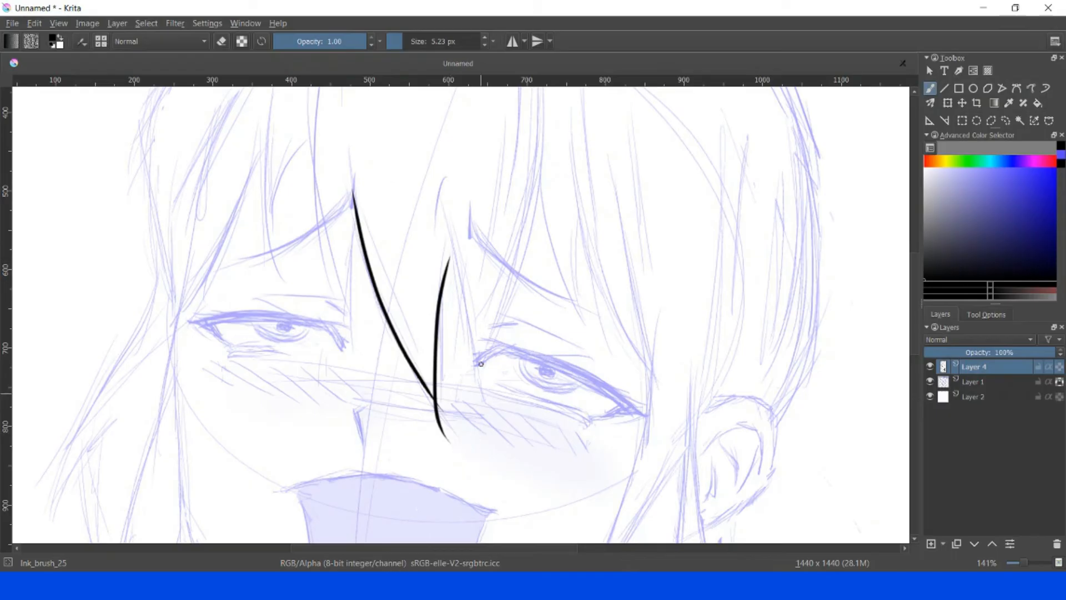
- Ink the small central bang between the eyes with two tapered strokes, replacing the first attempt at each side
{"action": "key", "text": "ctrl+z"}
{"action": "left_click_drag", "start_coordinate": [448, 250], "coordinate": [442, 433]}
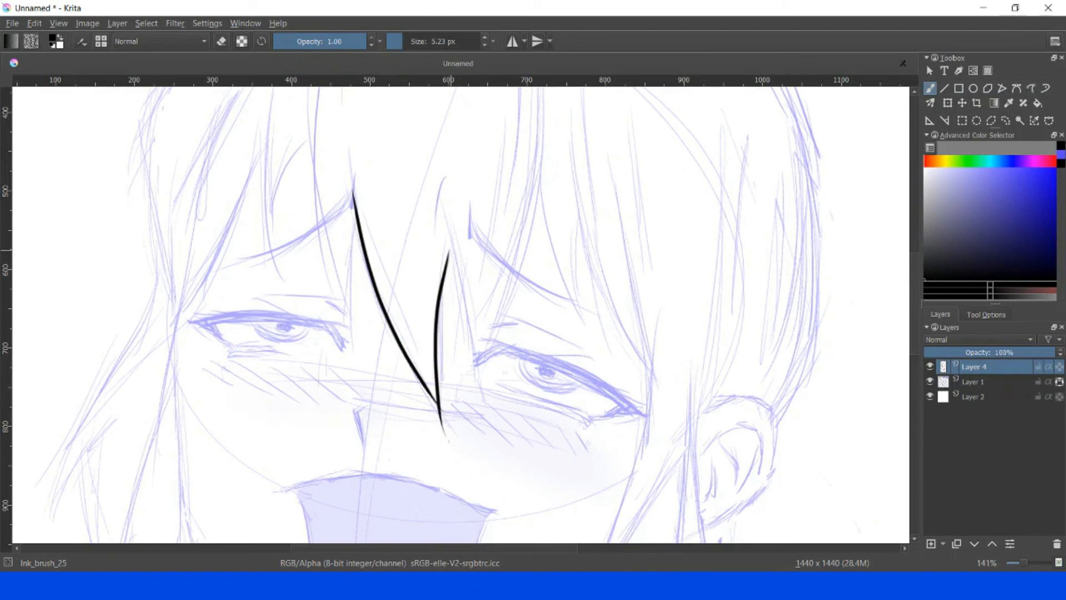
{"action": "left_click_drag", "start_coordinate": [437, 204], "coordinate": [469, 385]}
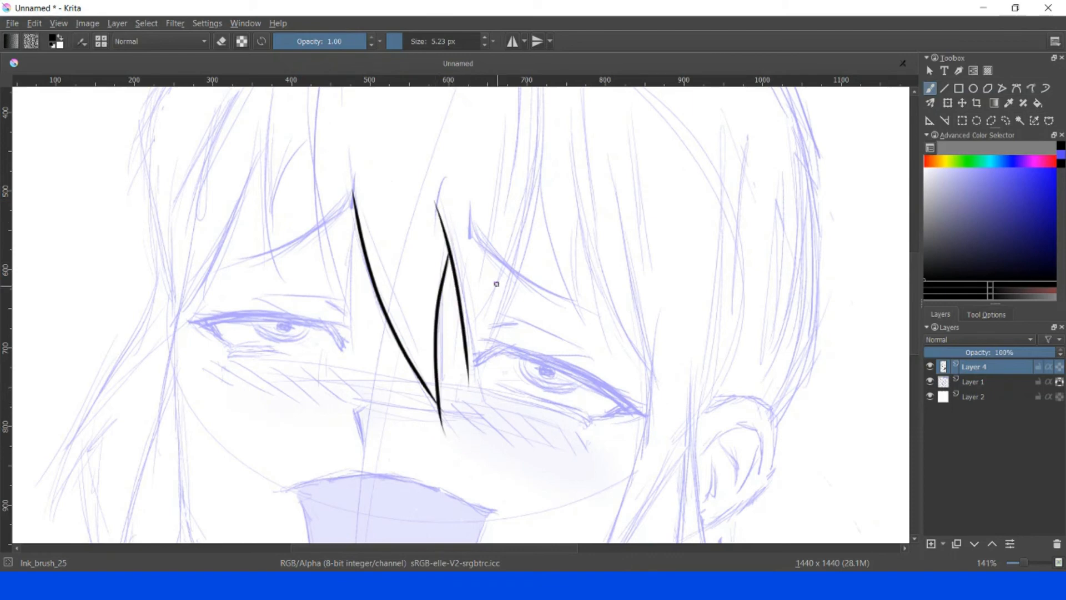
{"action": "key", "text": "ctrl+z"}
{"action": "left_click_drag", "start_coordinate": [442, 225], "coordinate": [472, 384]}
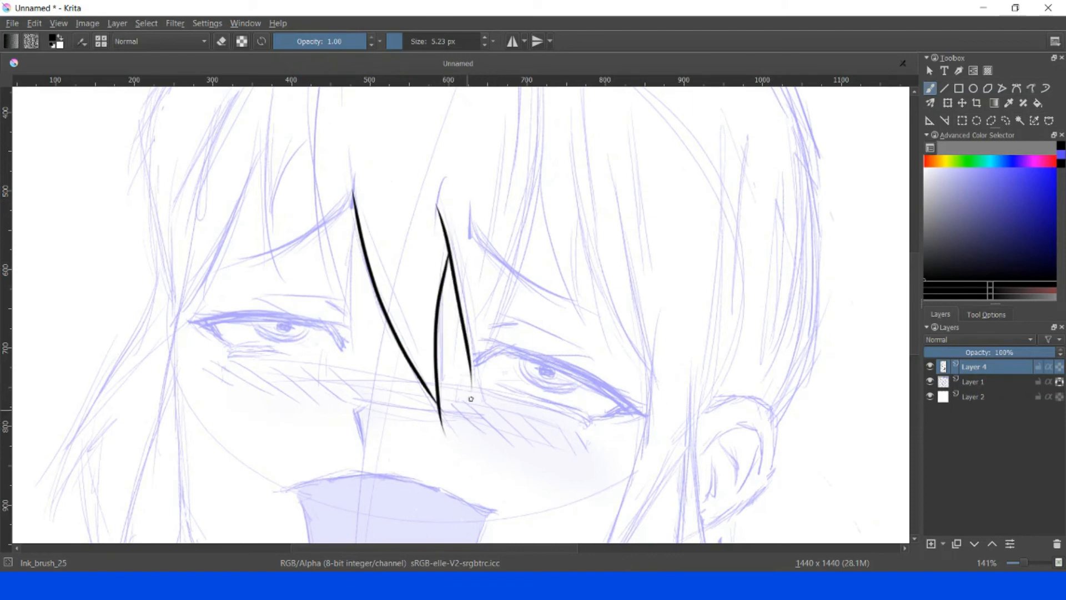
- Ink the long hair strand from the upper forehead down past the inner corner of the right-hand eye, redoing the first stroke
{"action": "left_click_drag", "start_coordinate": [528, 314], "coordinate": [520, 342]}
{"action": "mouse_move", "coordinate": [541, 134]}
{"action": "left_mouse_down"}
{"action": "mouse_move", "coordinate": [507, 374]}
{"action": "mouse_move", "coordinate": [469, 472]}
{"action": "left_mouse_up"}
{"action": "key", "text": "ctrl+z"}
{"action": "mouse_move", "coordinate": [544, 133]}
{"action": "left_mouse_down"}
{"action": "mouse_move", "coordinate": [542, 253]}
{"action": "mouse_move", "coordinate": [475, 494]}
{"action": "left_mouse_up"}
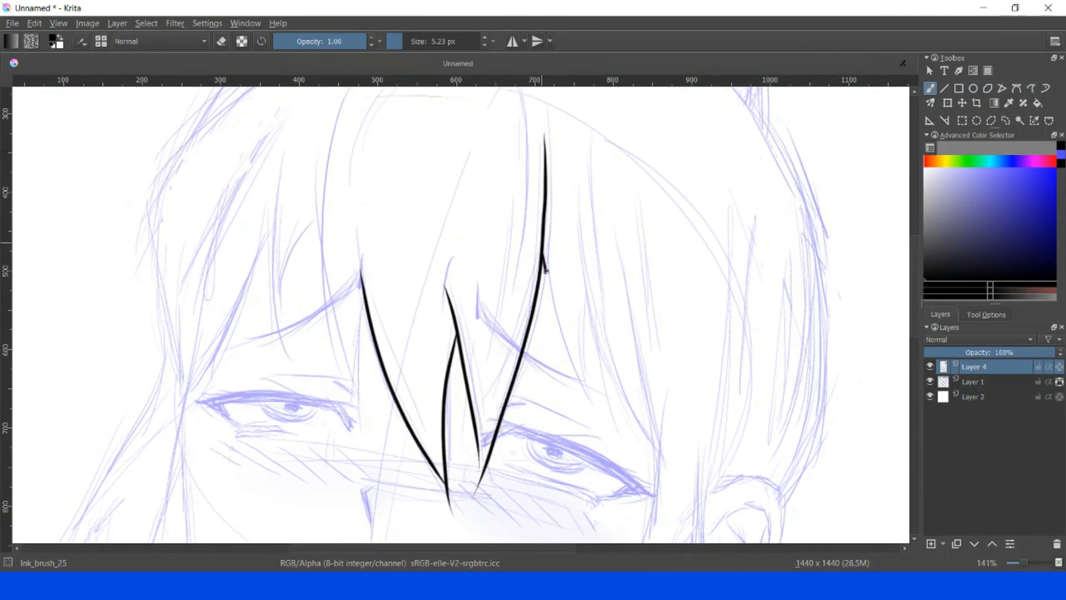
- Ink the small pointed bang branching off the long strand above the right-hand eye with two converging tapered strokes
{"action": "left_click_drag", "start_coordinate": [543, 257], "coordinate": [612, 414]}
{"action": "key", "text": "ctrl+z"}
{"action": "mouse_move", "coordinate": [542, 259]}
{"action": "left_mouse_down"}
{"action": "mouse_move", "coordinate": [558, 323]}
{"action": "mouse_move", "coordinate": [603, 394]}
{"action": "left_mouse_up"}
{"action": "left_click_drag", "start_coordinate": [588, 299], "coordinate": [598, 418]}
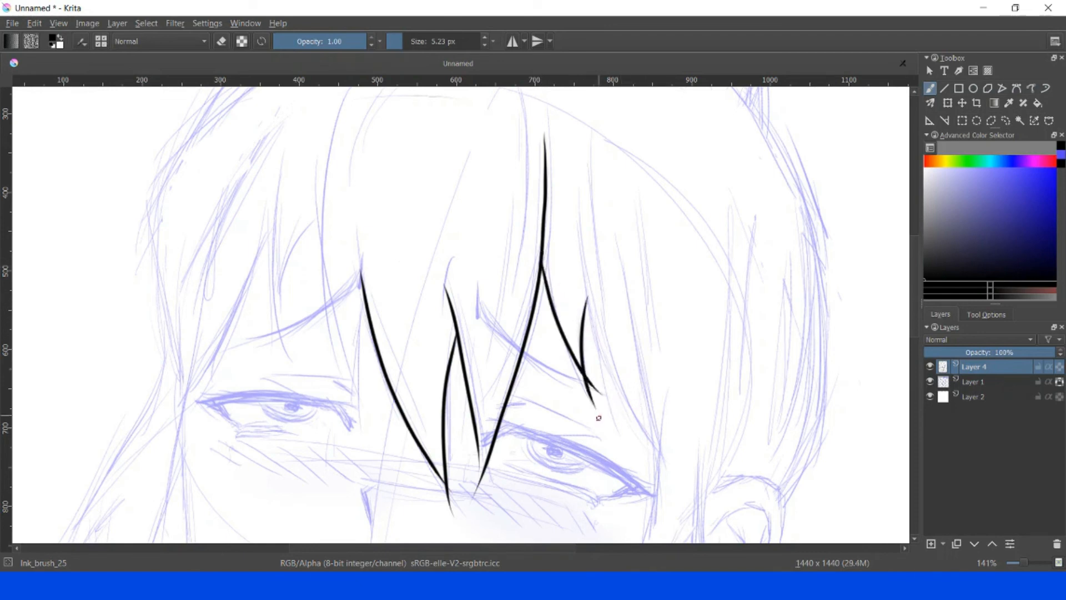
{"action": "left_click_drag", "start_coordinate": [576, 216], "coordinate": [659, 447]}
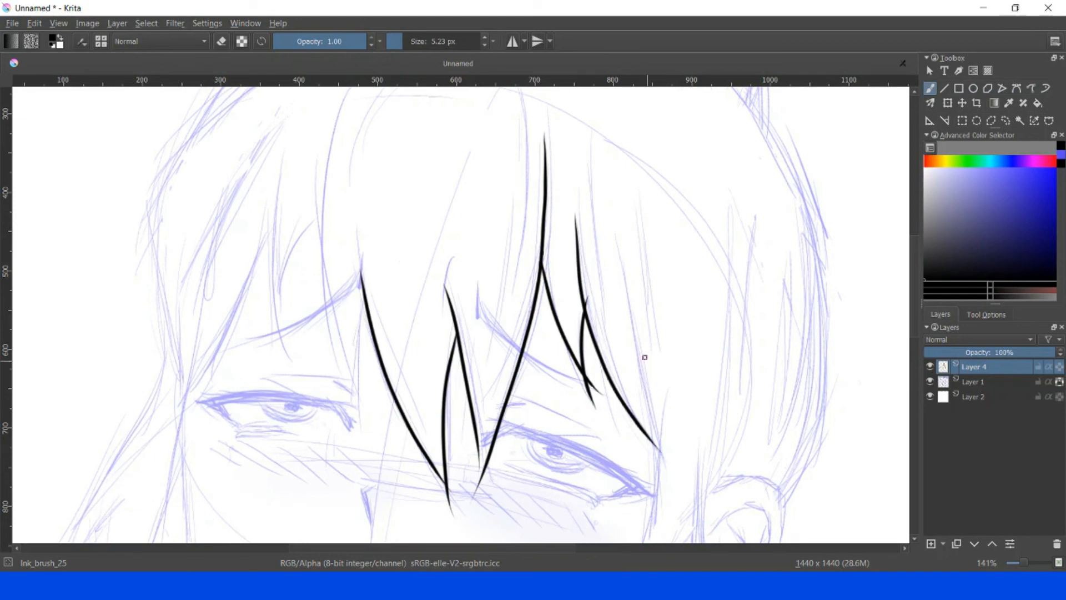
{"action": "key", "text": "ctrl+z"}
{"action": "left_click_drag", "start_coordinate": [575, 211], "coordinate": [661, 455]}
{"action": "key", "text": "ctrl+z"}
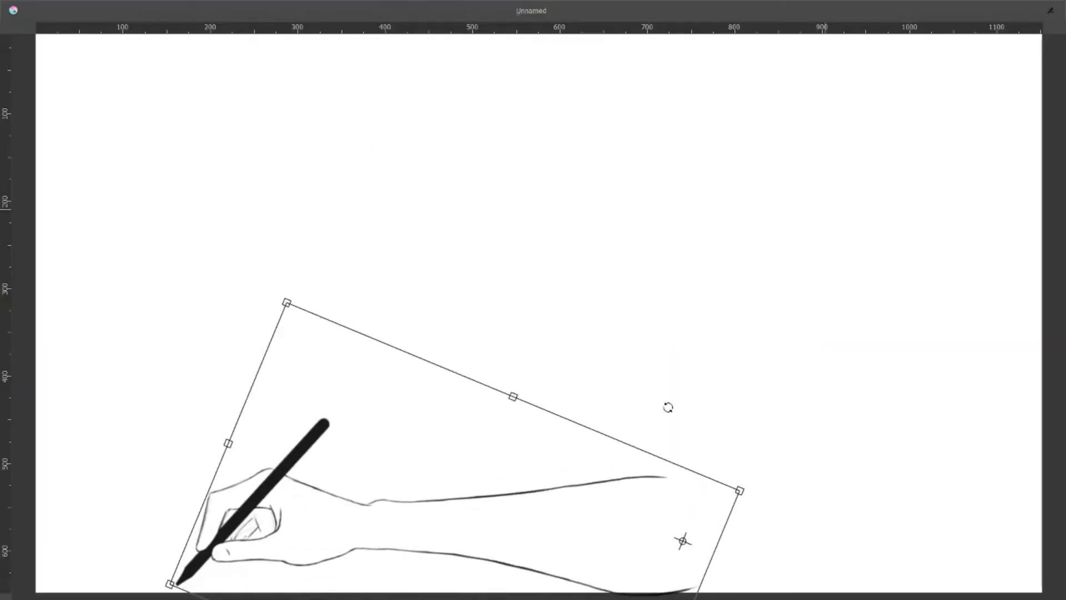
- Rotate the hand-and-forearm drawing about the pivot near the elbow
{"action": "mouse_move", "coordinate": [669, 407]}
{"action": "left_mouse_down"}
{"action": "mouse_move", "coordinate": [574, 578]}
{"action": "mouse_move", "coordinate": [781, 565]}
{"action": "mouse_move", "coordinate": [618, 438]}
{"action": "left_mouse_up"}
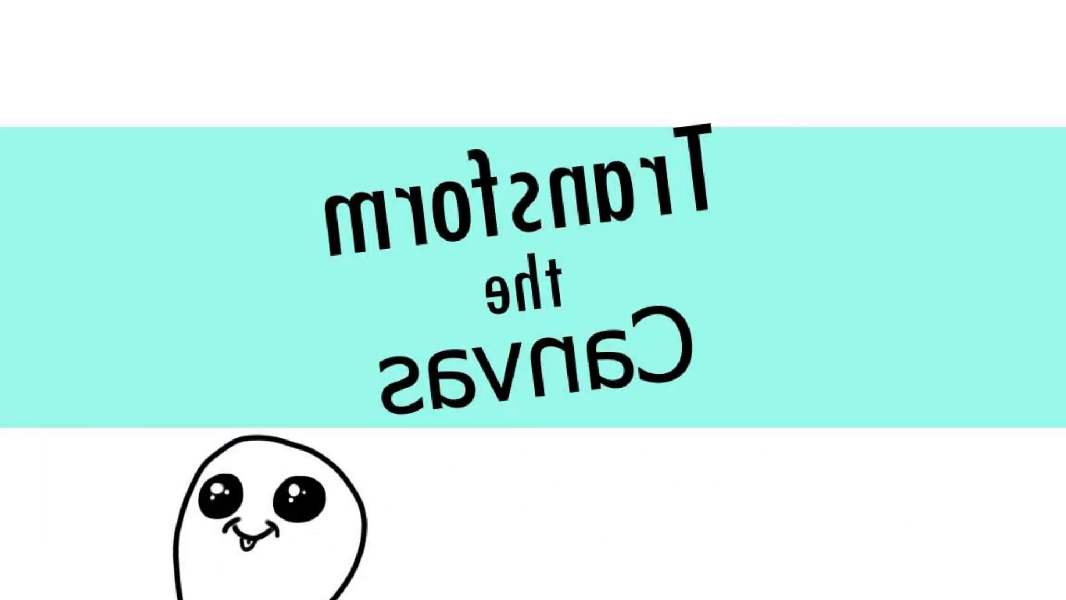